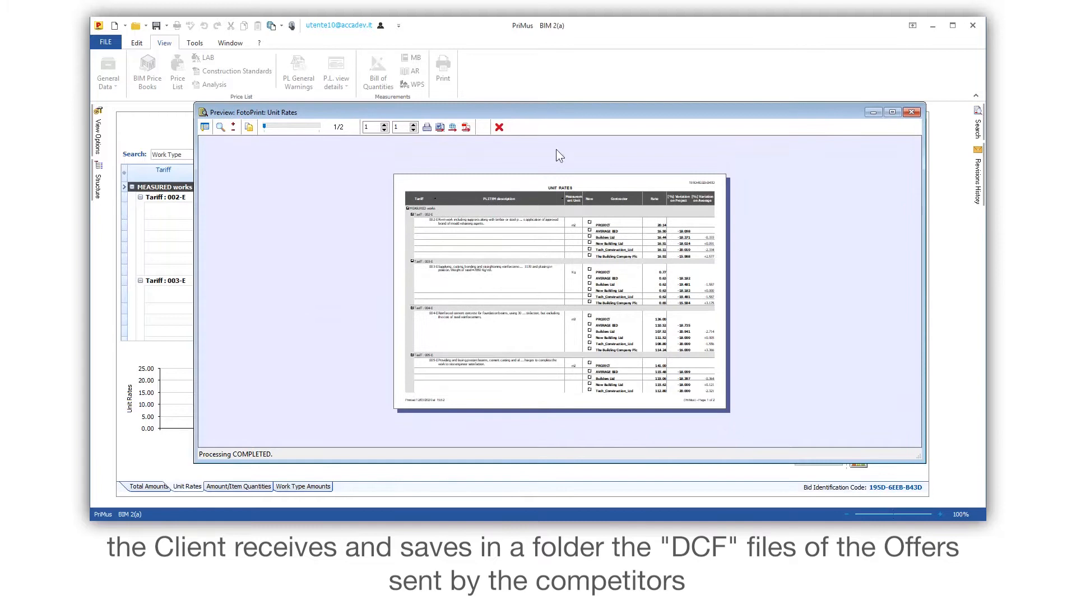
- Examine the Unit Rates print preview at a larger scale and close it
click(596, 338)
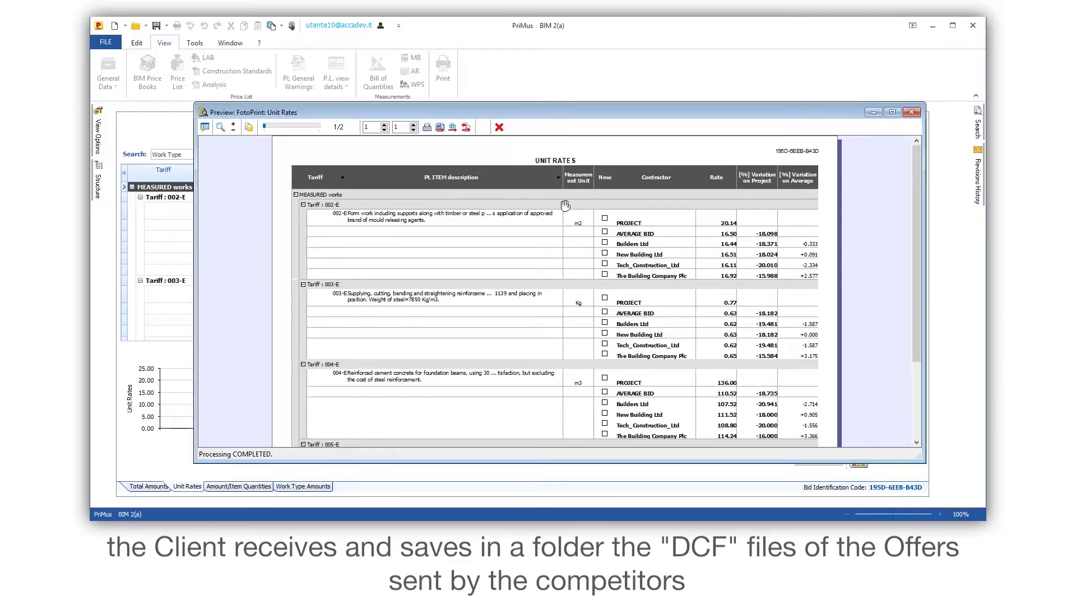
click(499, 127)
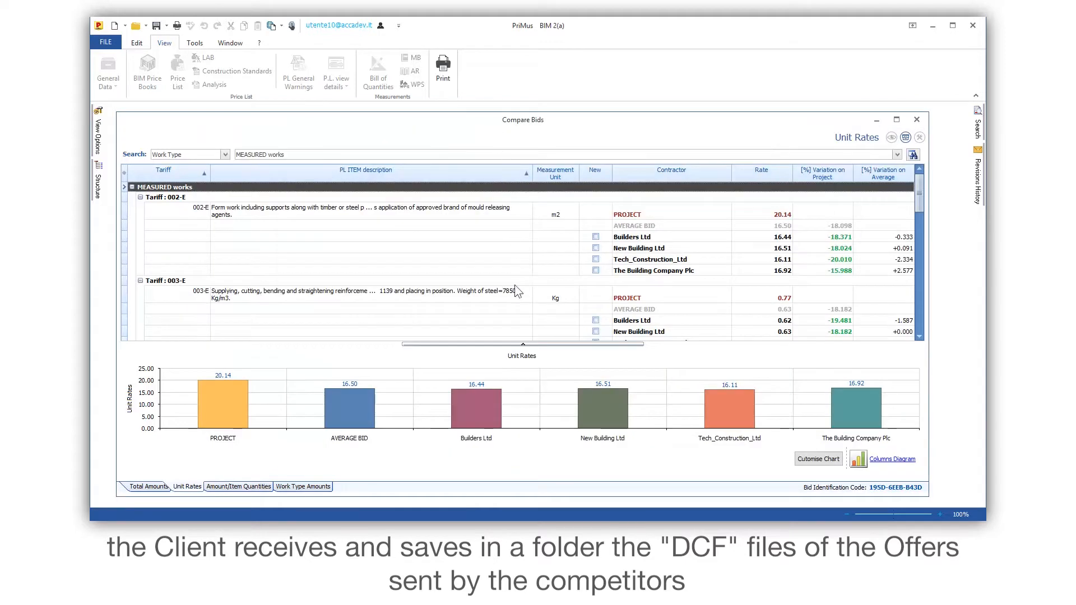
- Enlarge the Unit Rates chart over the table and change its type to Bar Diagram
click(522, 344)
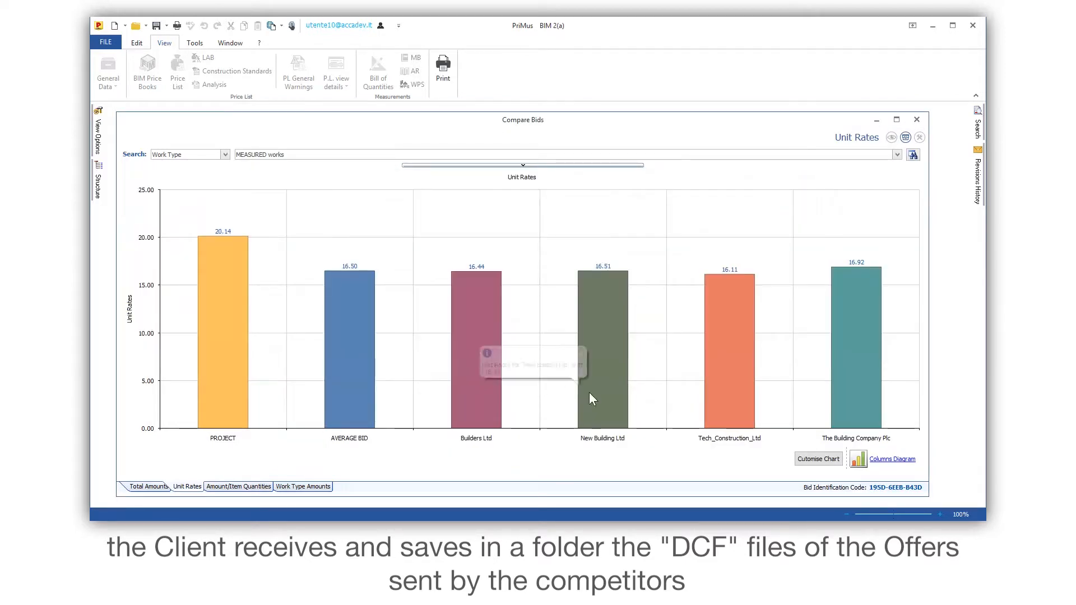
click(859, 468)
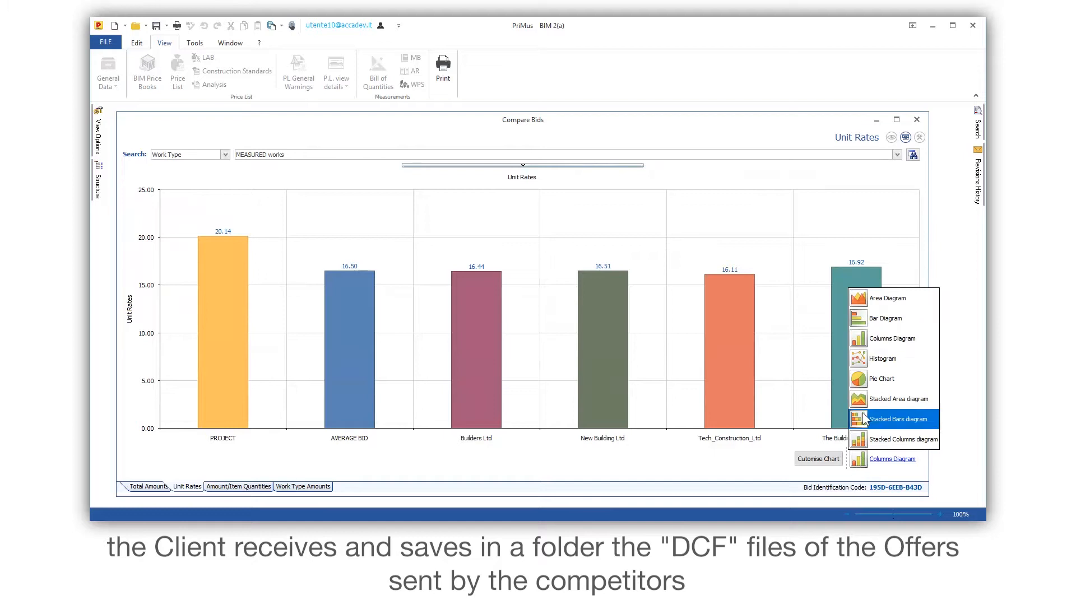
click(857, 319)
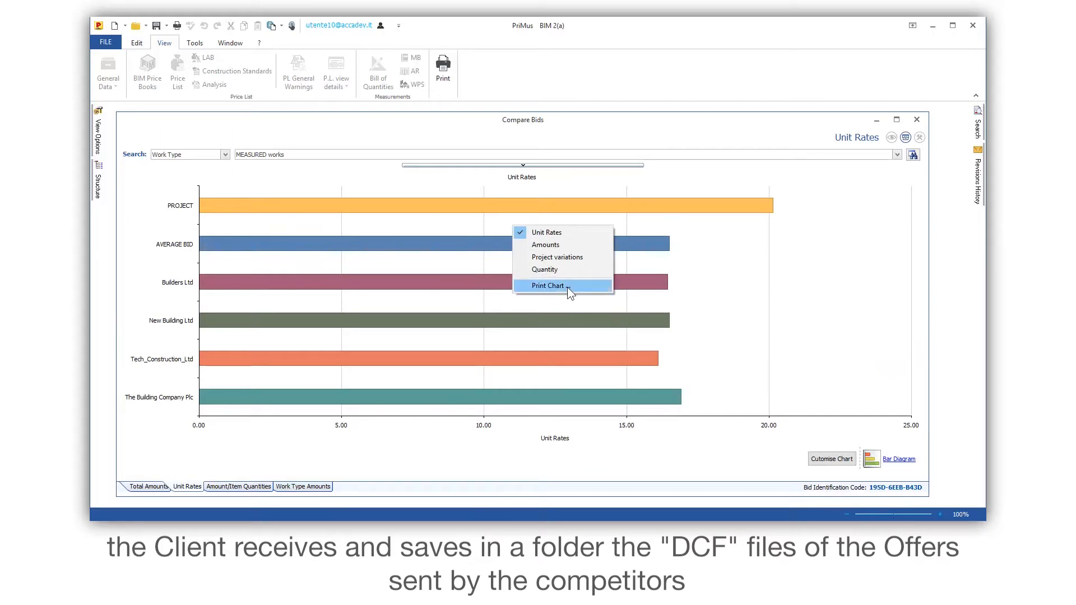
- Open a print preview of the Unit Rates bar chart and inspect it enlarged
click(552, 286)
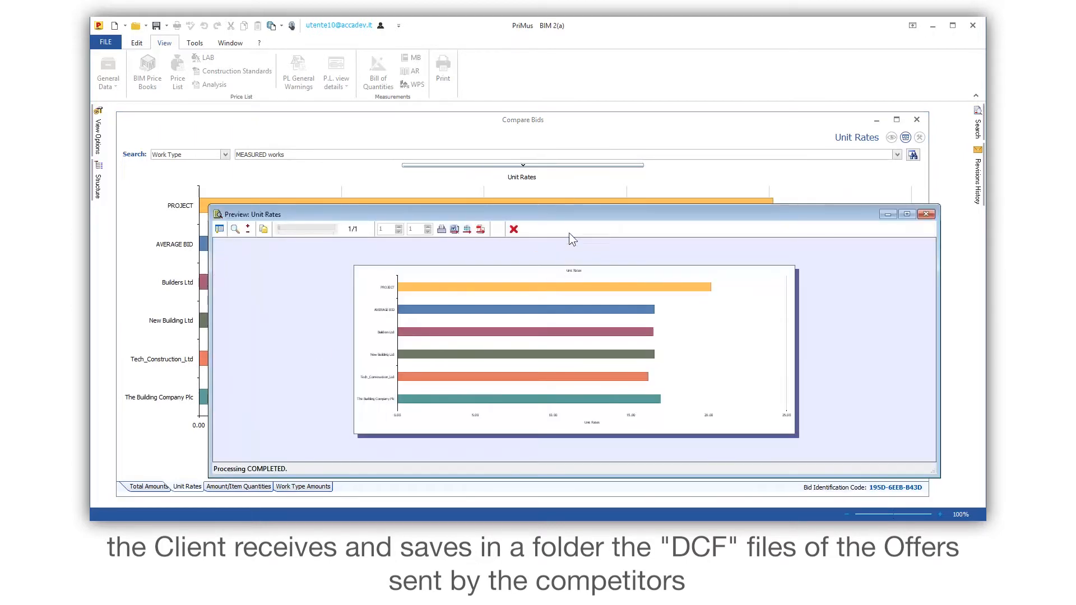
drag(570, 206, 570, 104)
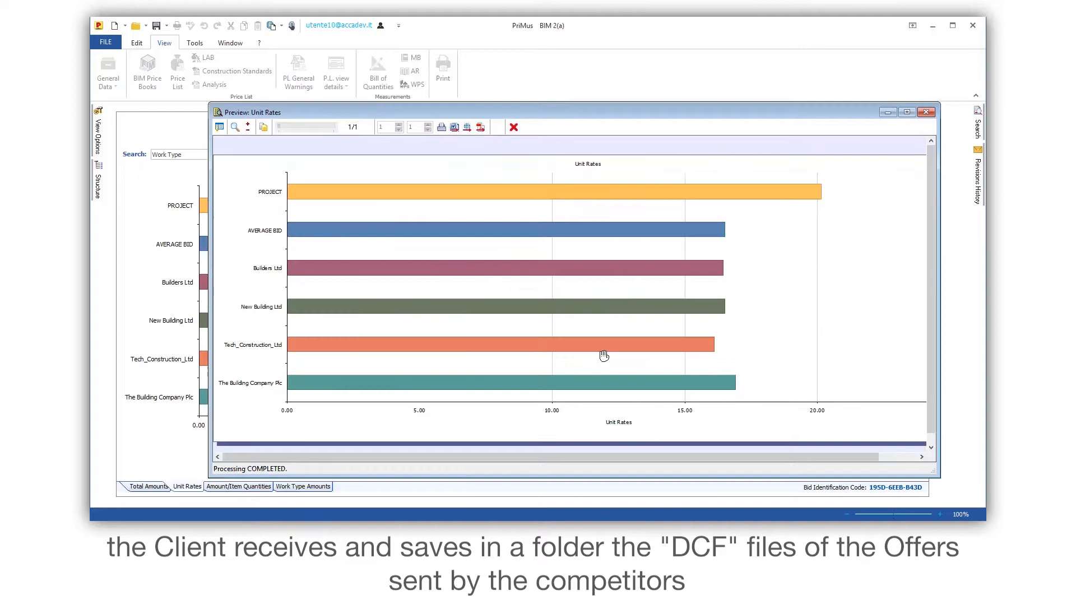
scroll(604, 356, down, 2)
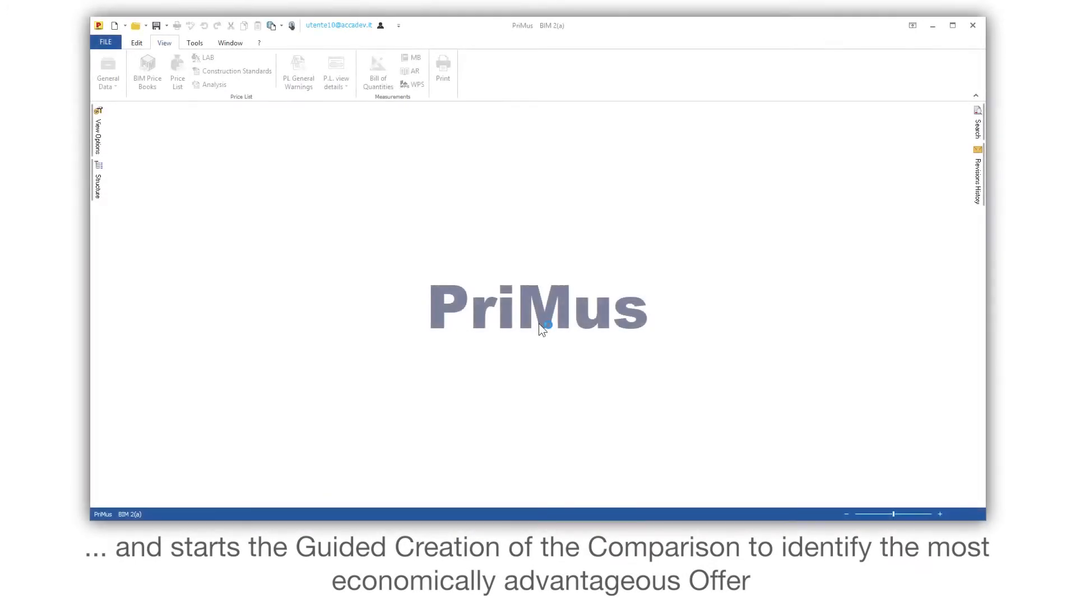
- Switch to File Explorer and add New_Request_for_Proposal_BUILDERS_LTD.dcf to the Bids folder, closing the folder window when done
key(alt+Tab)
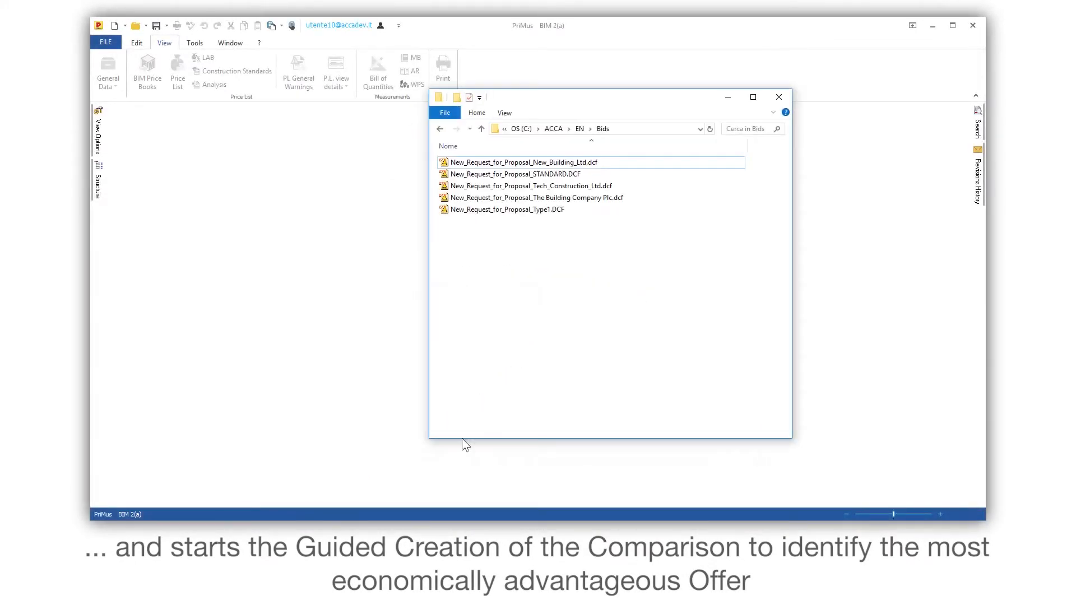
drag(209, 22, 504, 233)
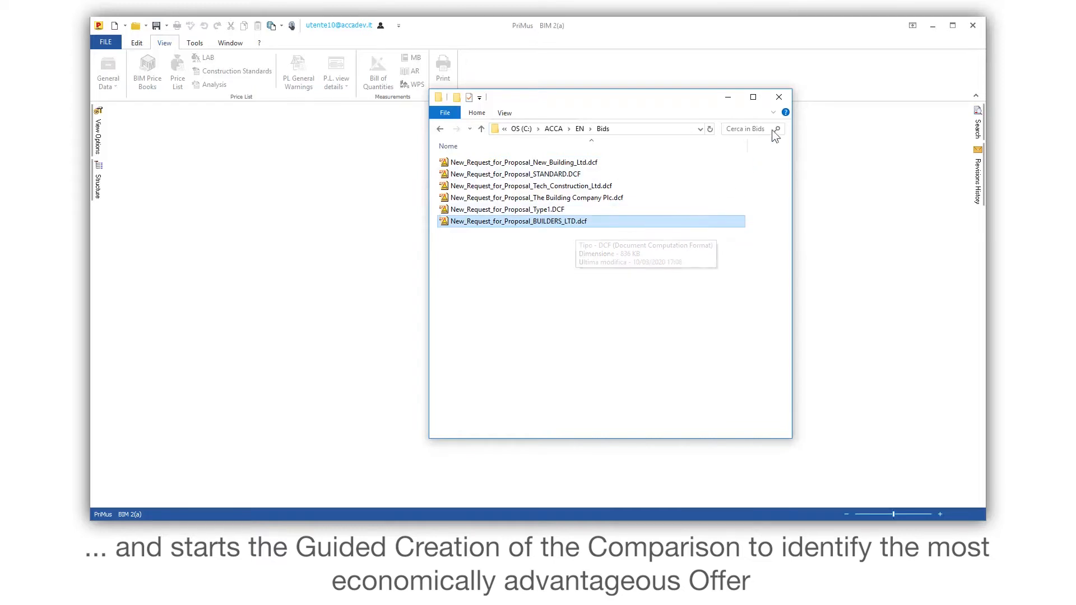
click(780, 99)
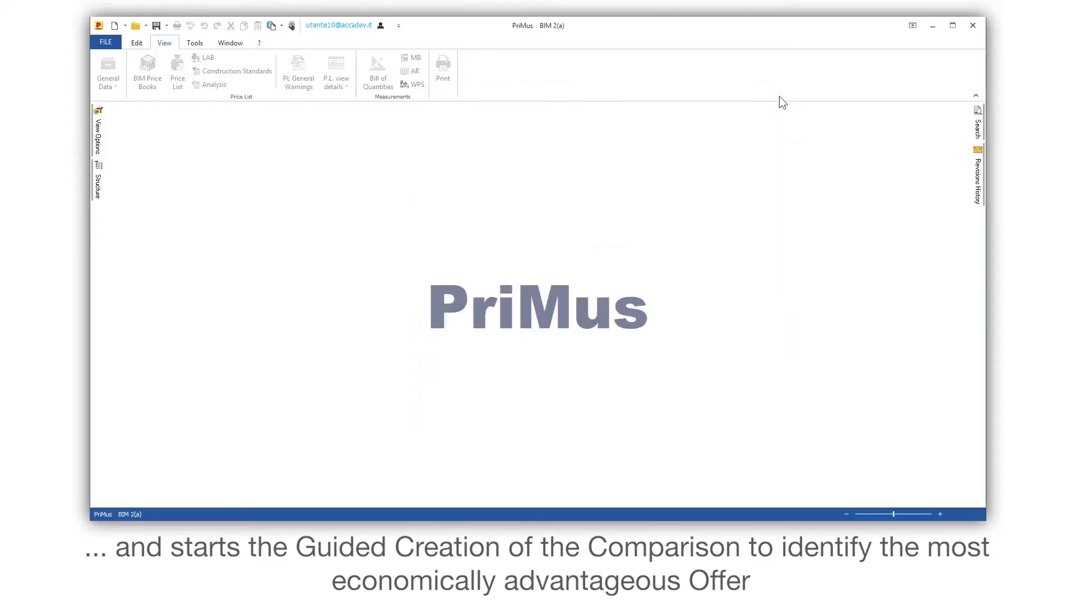
- Start the assisted creation of a bid comparison and paste the Bid Identification Code to proceed to document selection
click(108, 42)
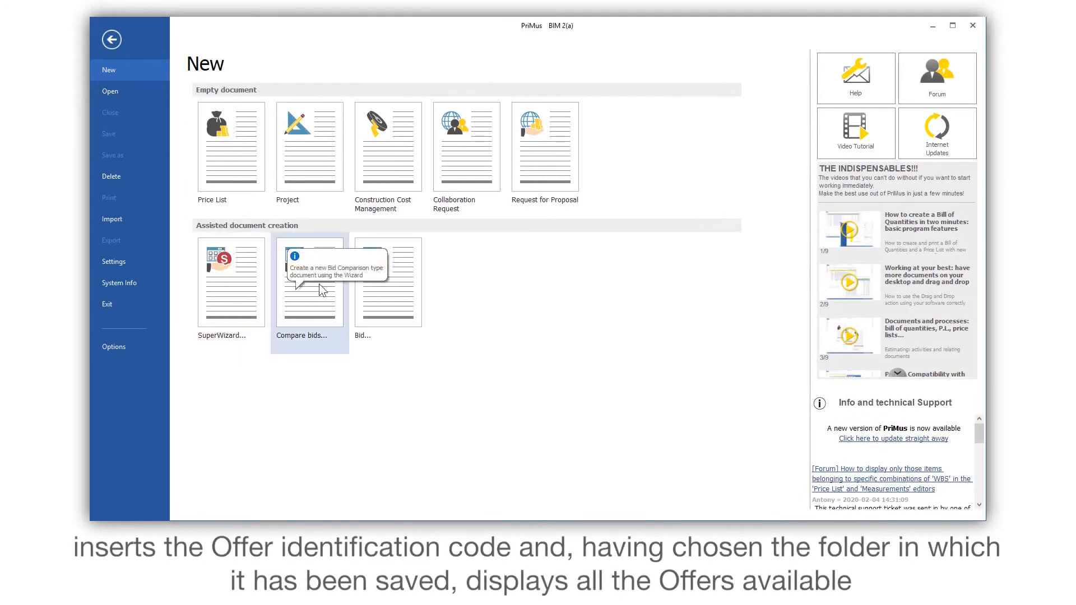
click(311, 319)
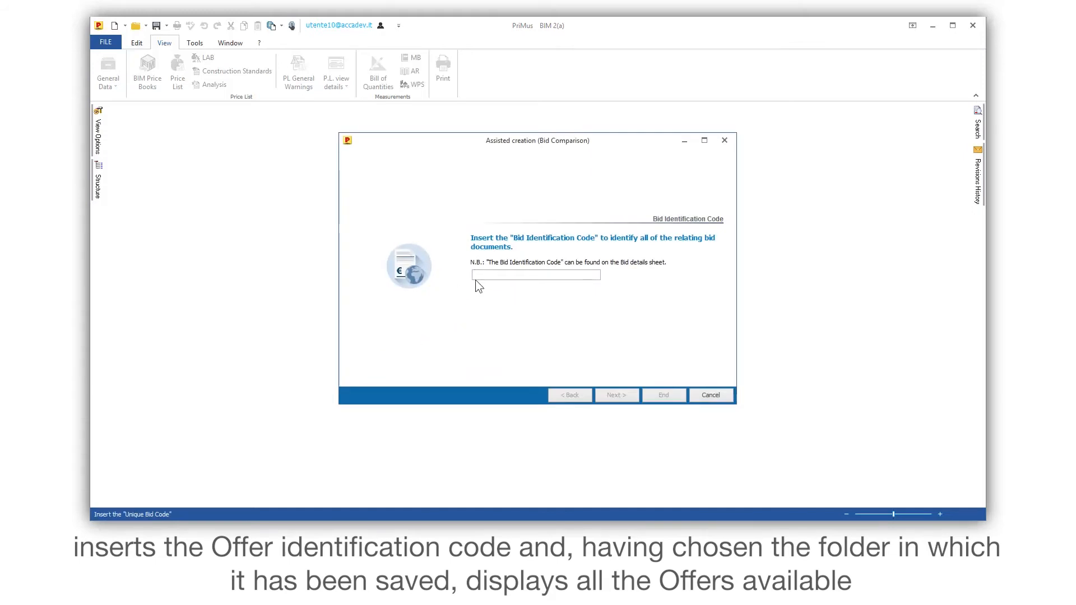
text(195D-6EEB-B43D)
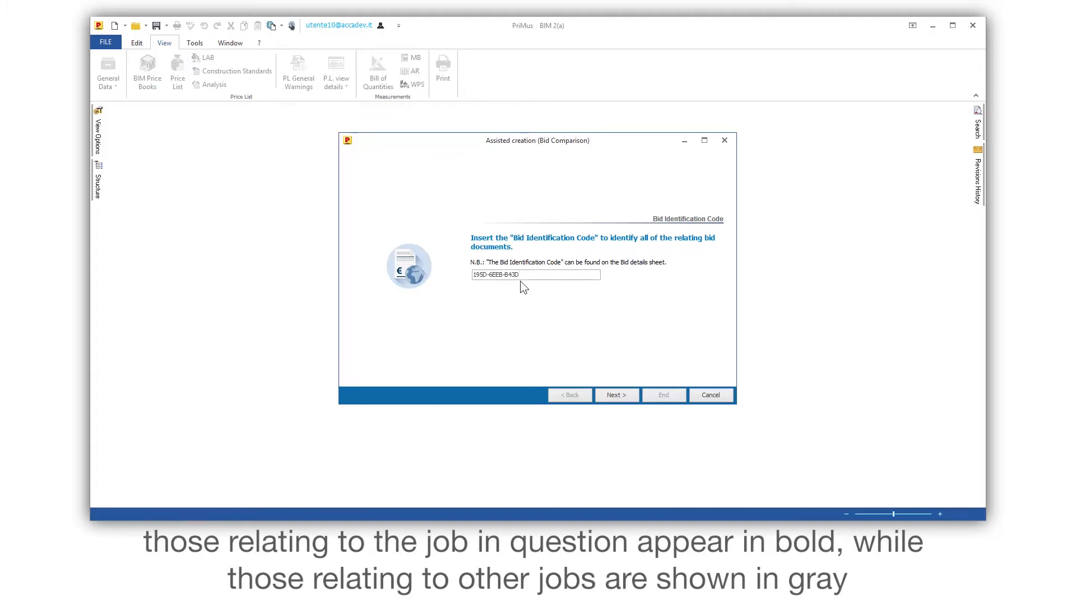
click(620, 395)
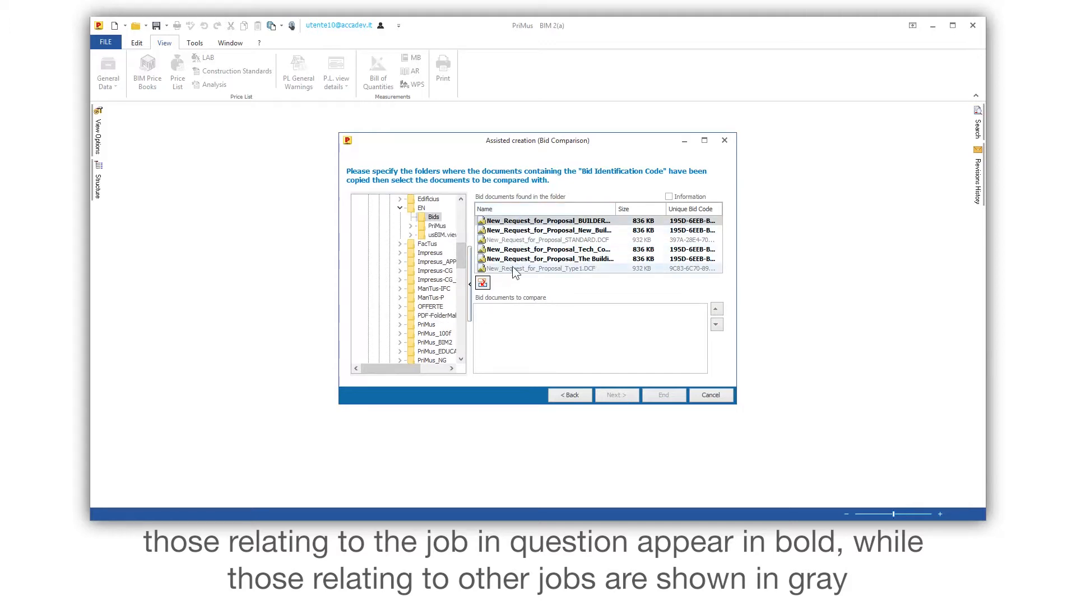
- Check whether the STANDARD and Type1 proposal documents in the Bids folder can be selected for comparison
click(534, 222)
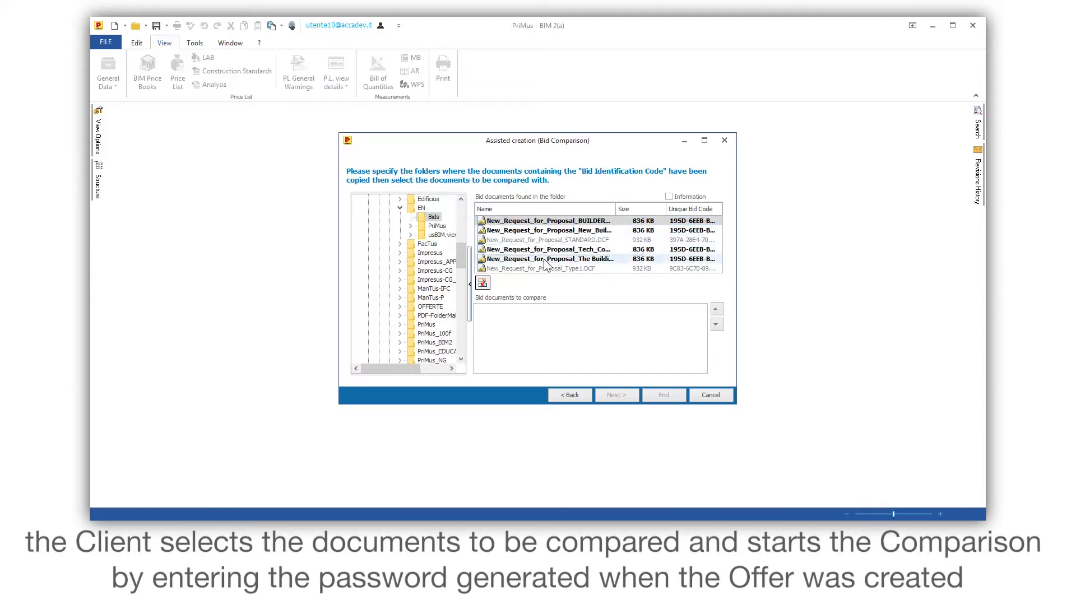
click(555, 239)
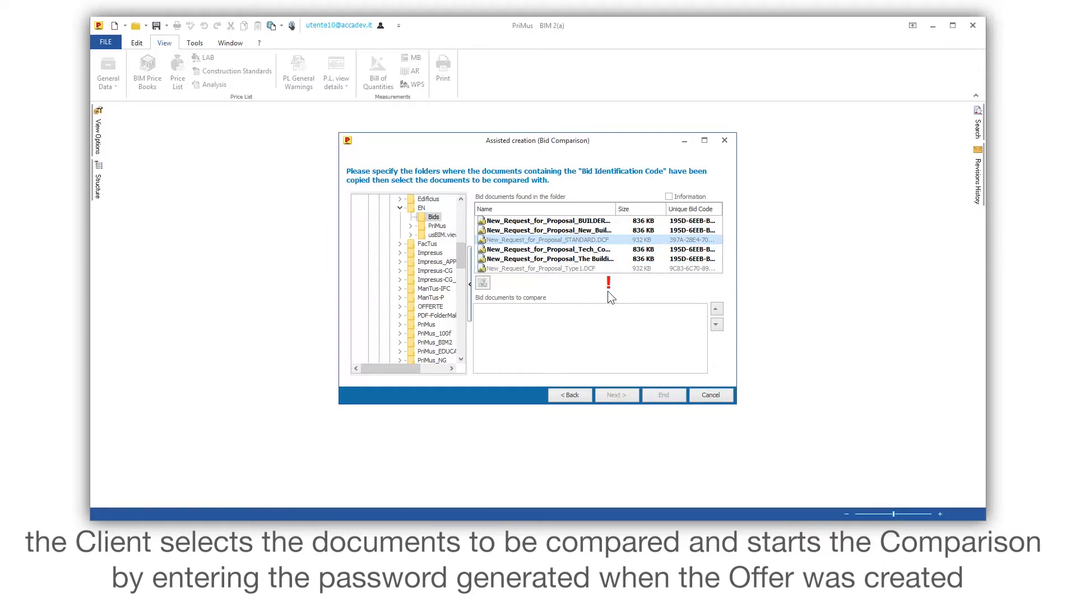
click(572, 269)
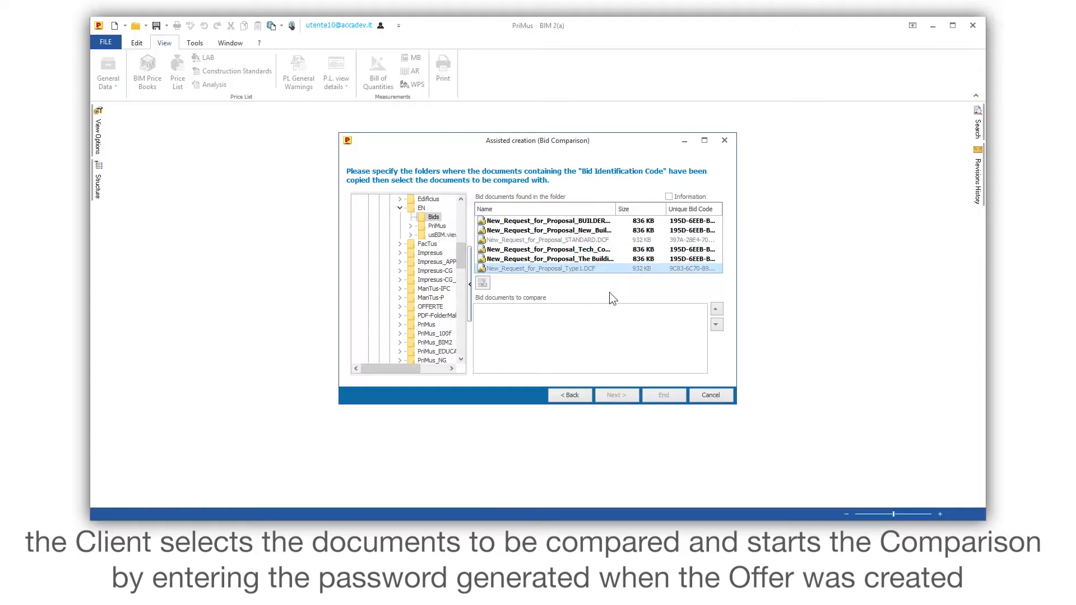
- Add the BUILDERS_LTD, New_Building_Ltd, Tech_Construction_Ltd and The Building Company Plc proposals to the documents to compare and finish the wizard
click(514, 222)
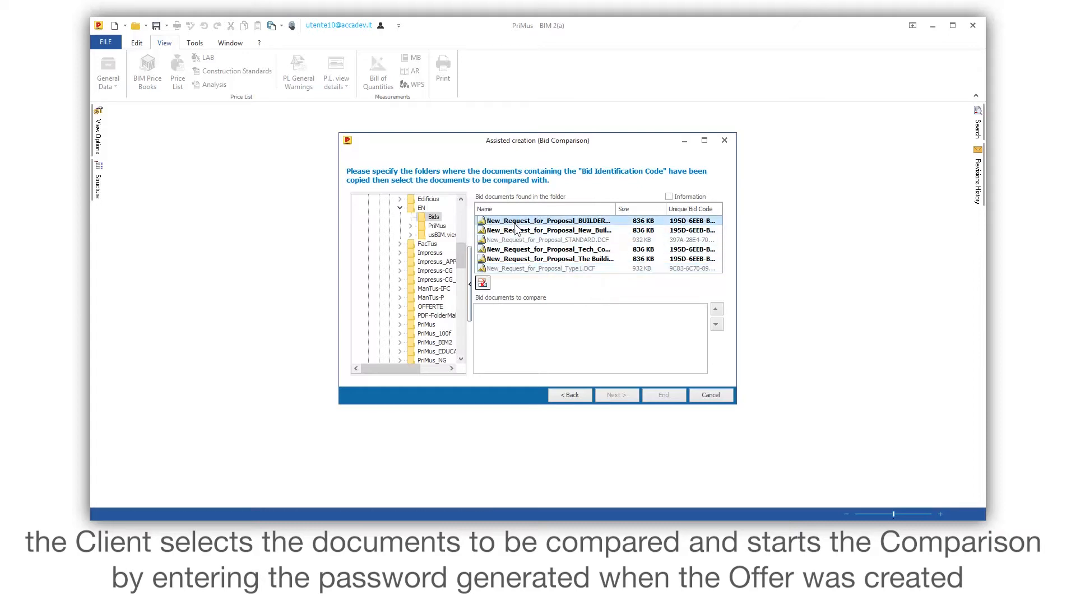
click(483, 284)
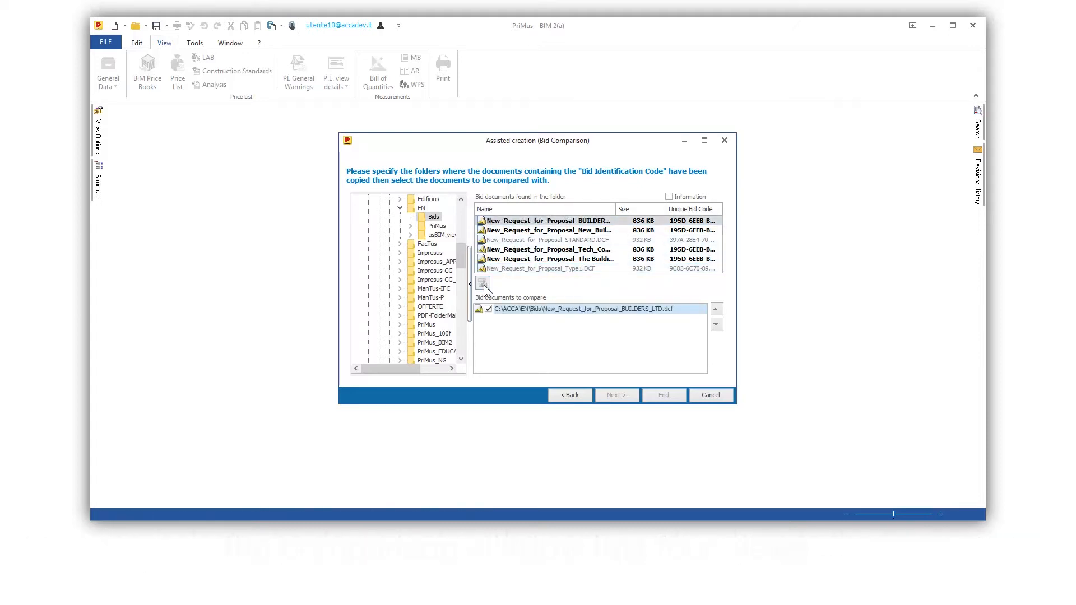
click(521, 231)
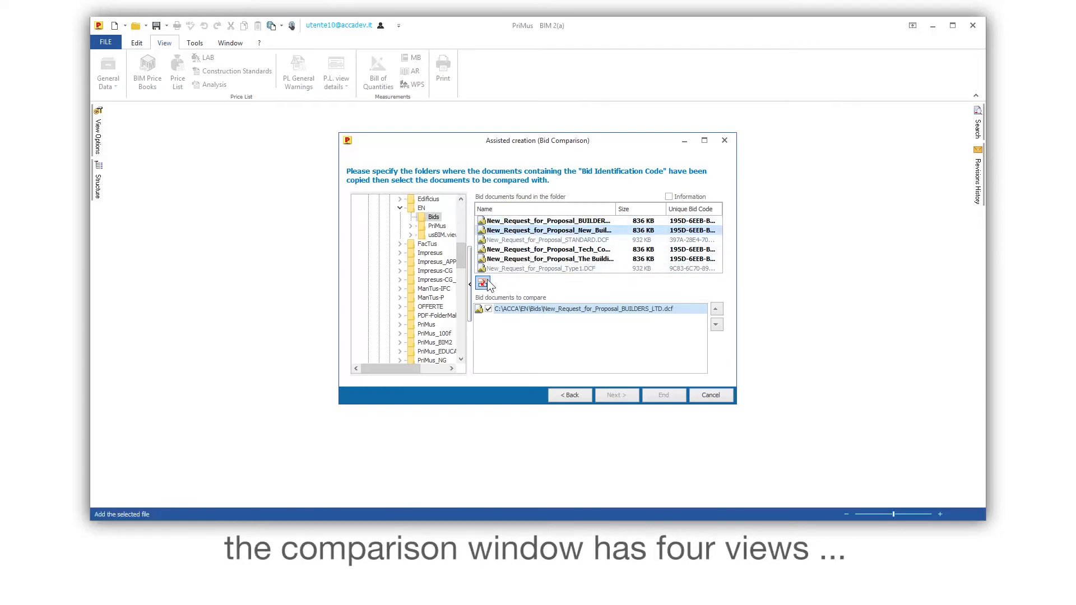
click(482, 283)
click(521, 250)
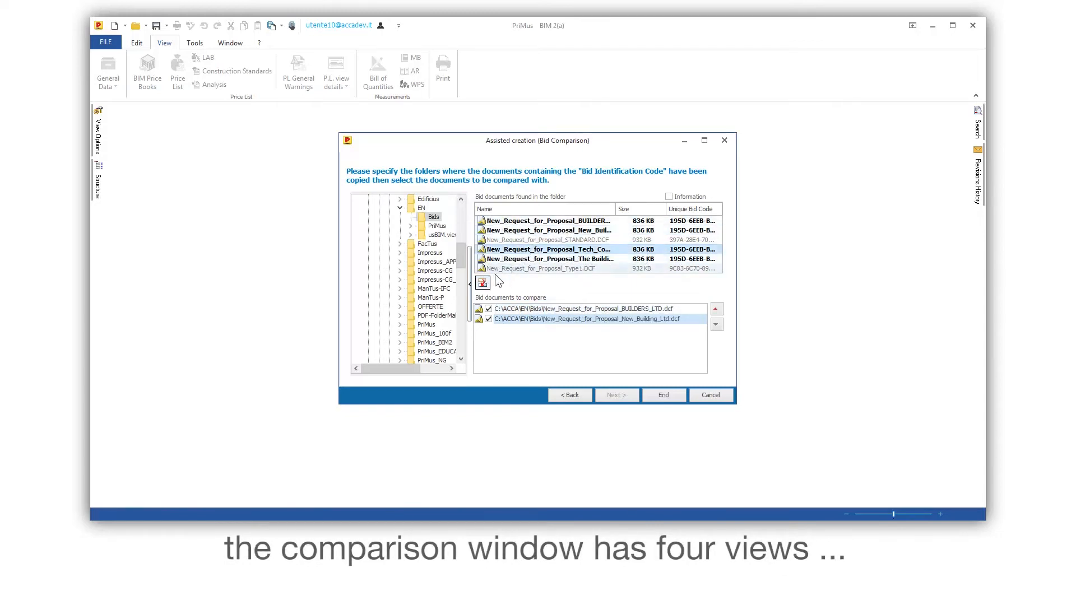
click(483, 283)
click(507, 258)
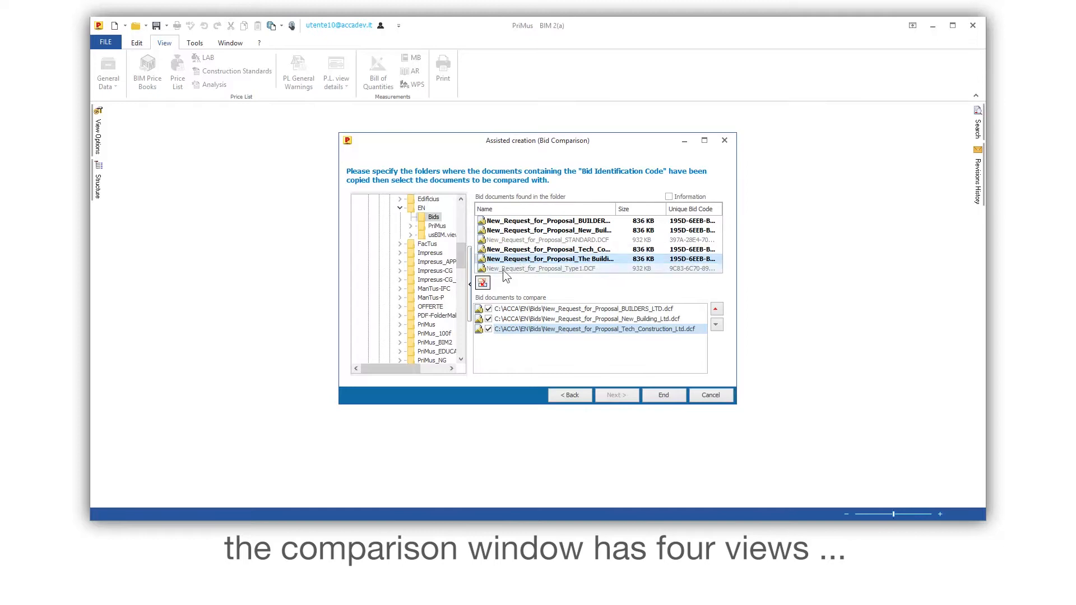
click(483, 284)
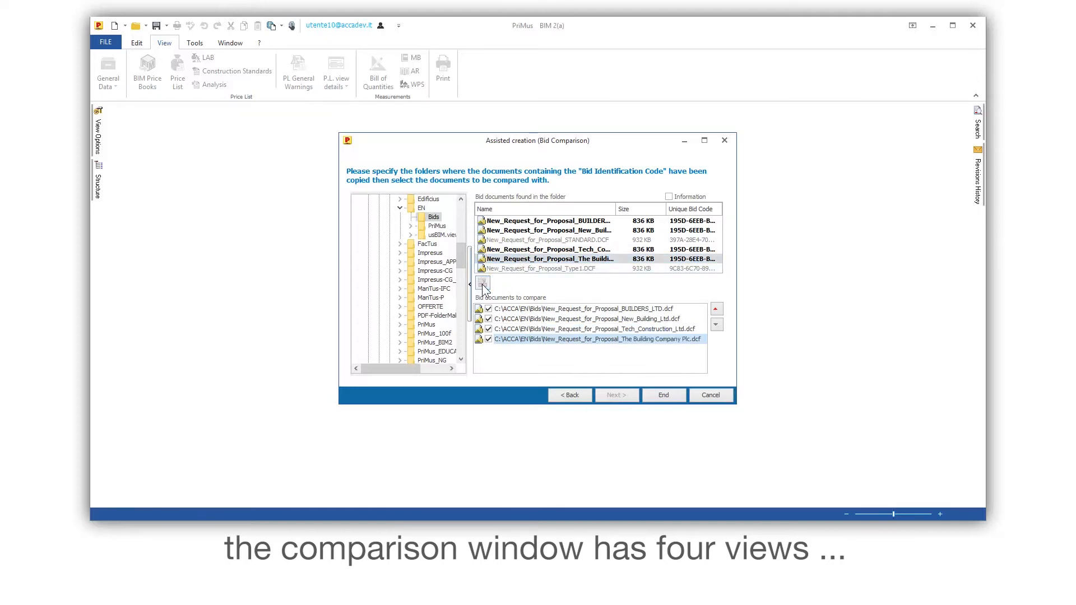
click(658, 394)
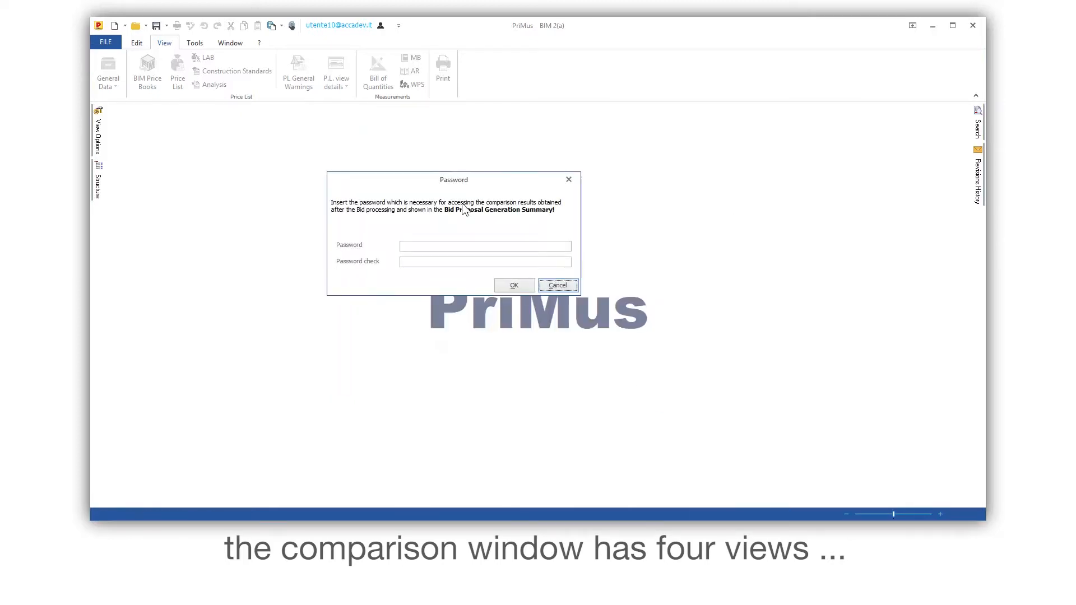
- Copy the password from the bid generation certificate in Word and enter it in the Password and Password check fields to access the comparison
drag(416, 180, 637, 240)
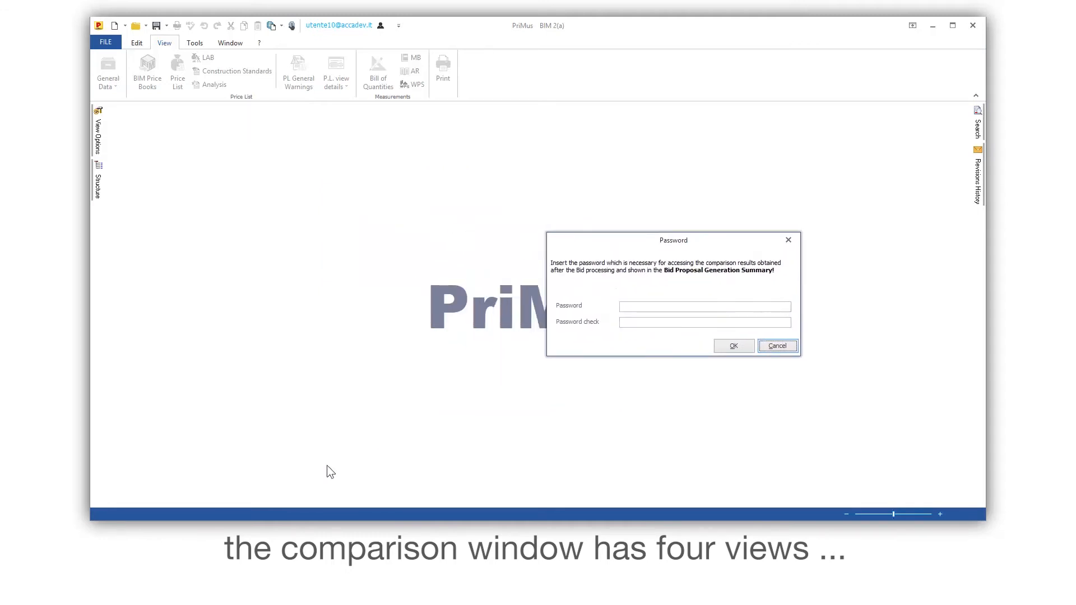
click(259, 530)
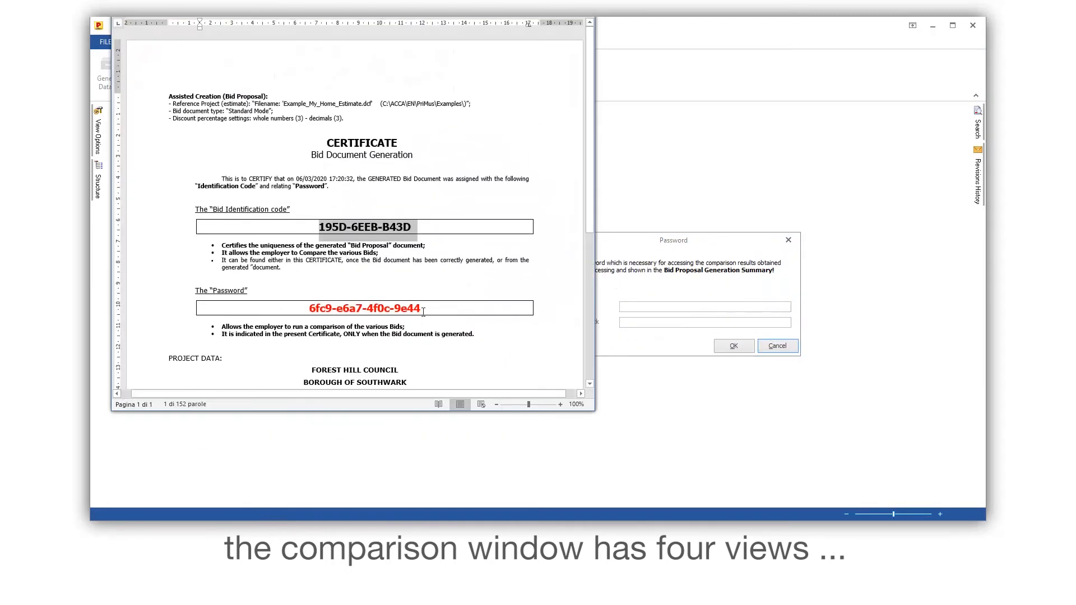
drag(421, 308, 309, 309)
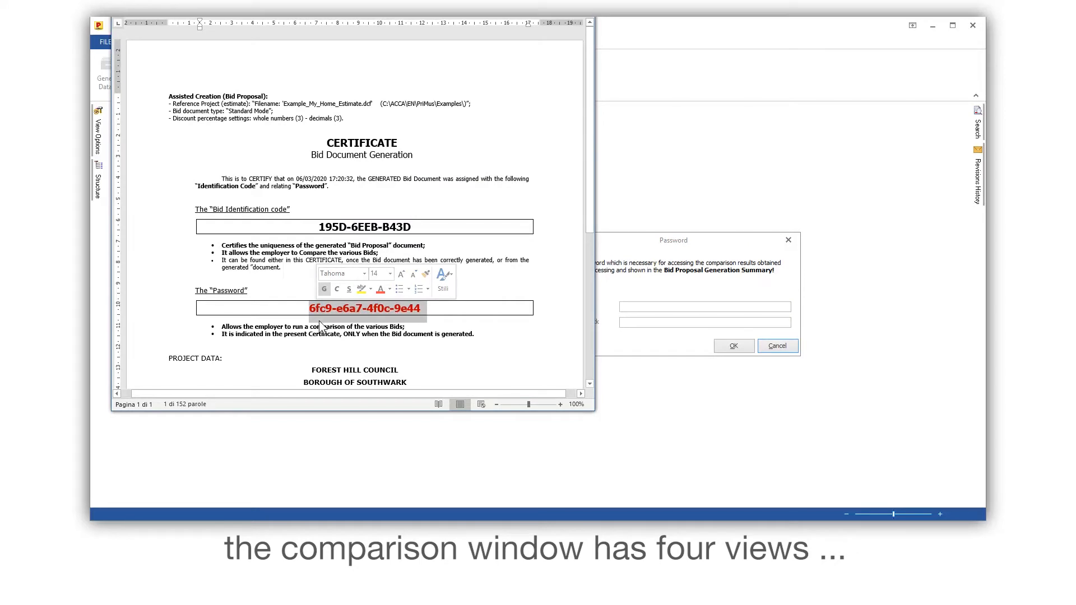
click(641, 305)
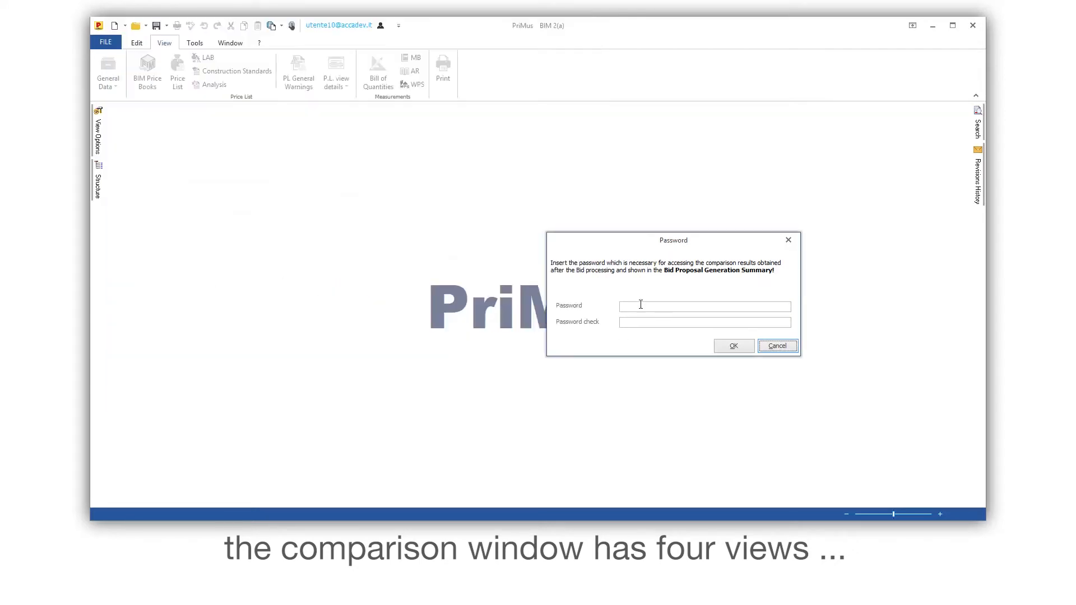
key(ctrl+v)
click(641, 322)
key(ctrl+v)
click(733, 345)
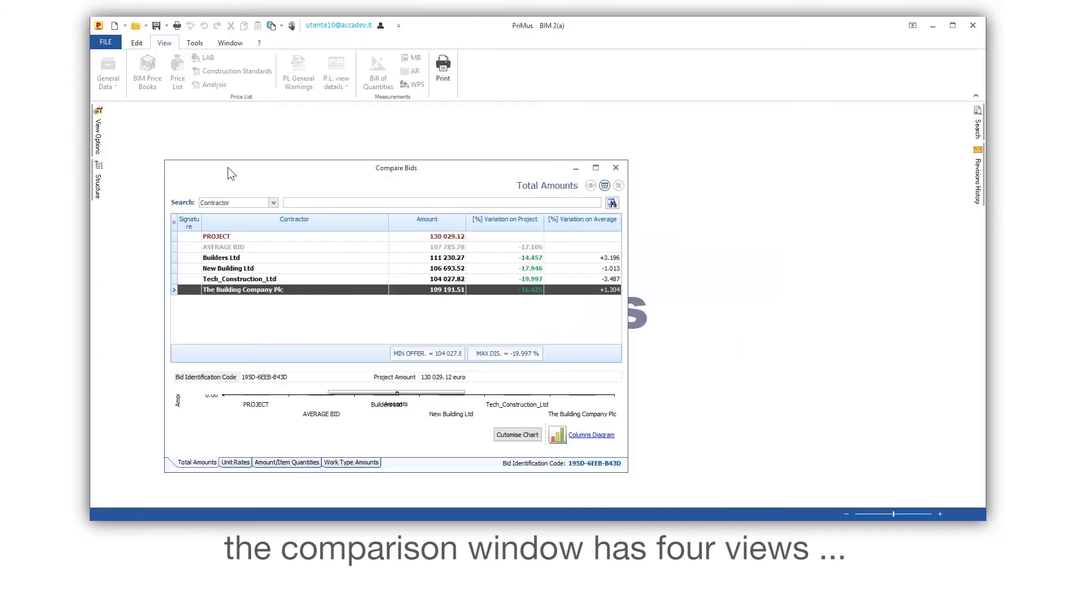
- Reposition the Compare Bids window and enlarge it to fit the workspace
drag(224, 165, 177, 116)
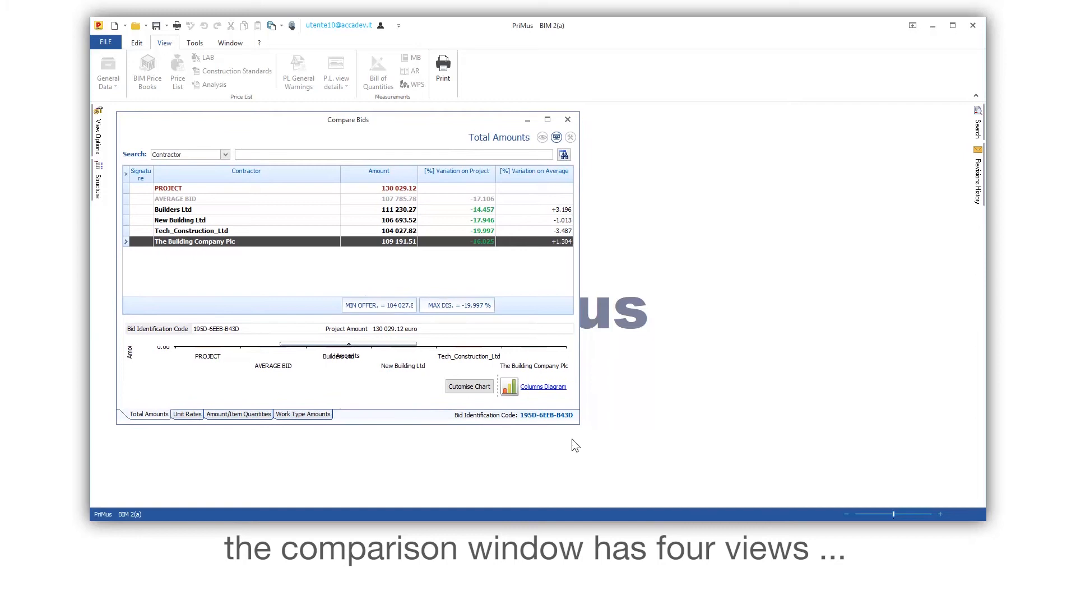
drag(578, 422, 927, 497)
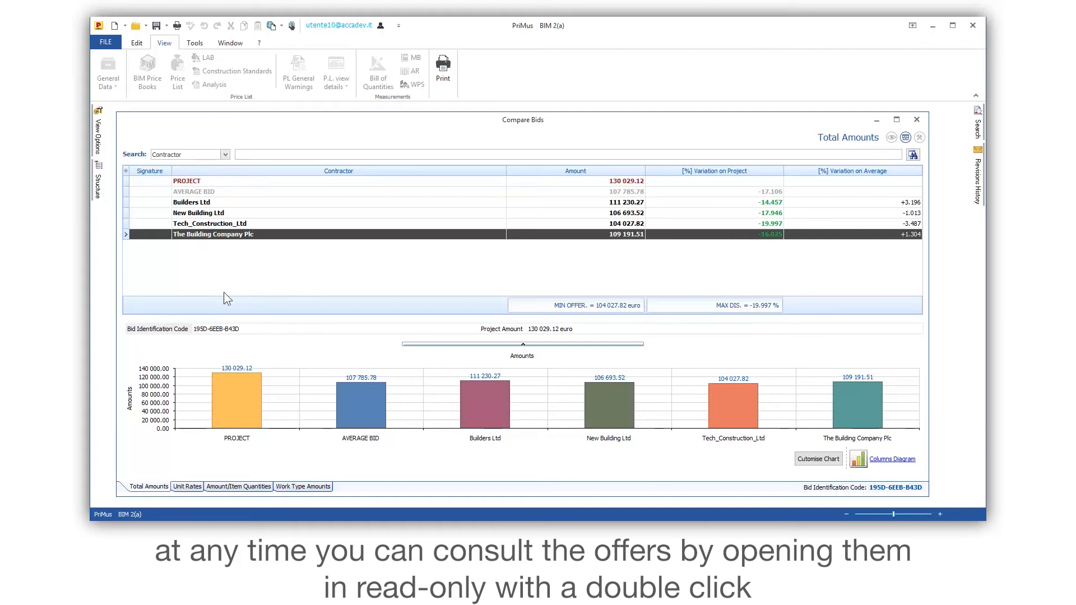
- Open the Builders Ltd offer in read-only mode from the Total Amounts comparison and reposition its window
click(203, 206)
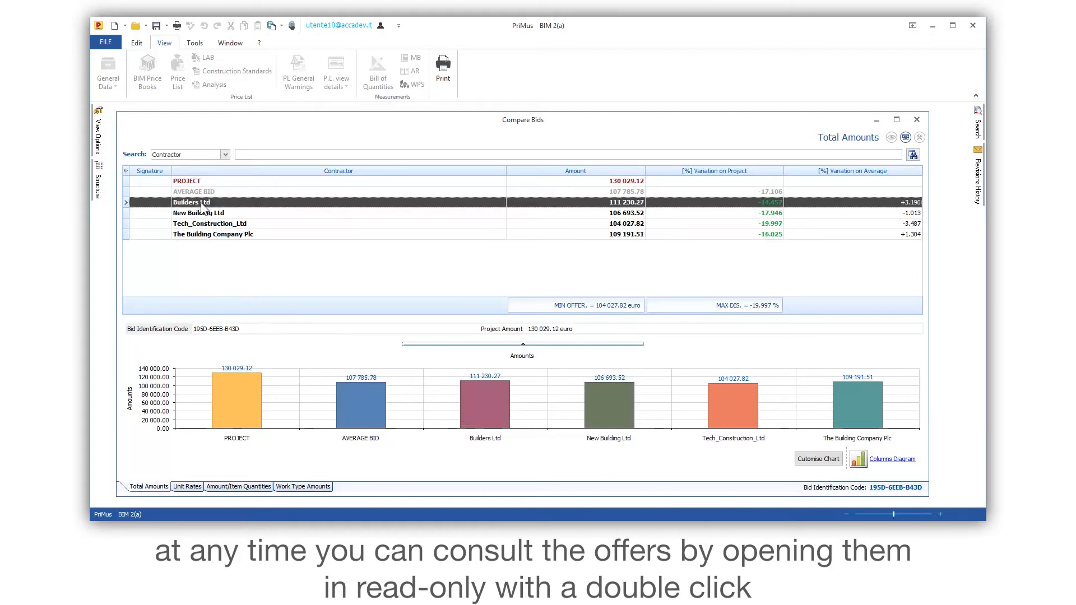
double_click(204, 202)
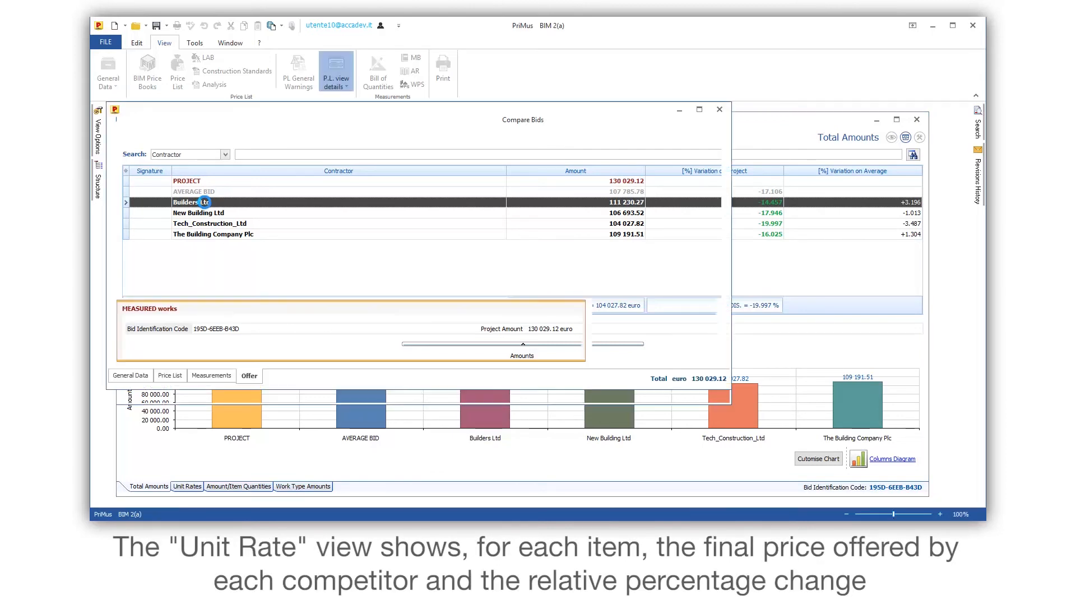
drag(257, 114, 267, 123)
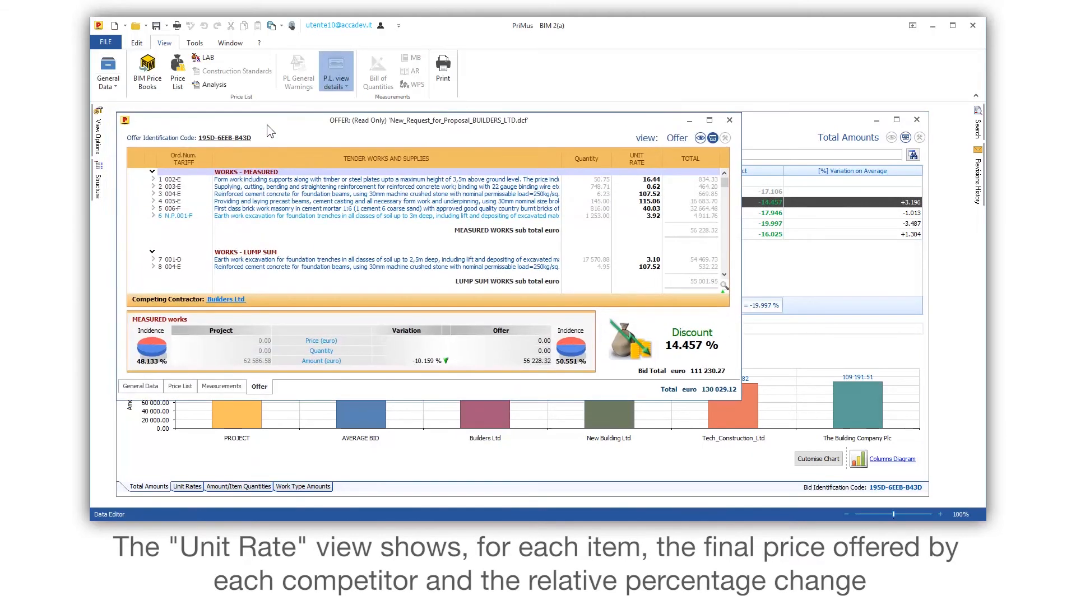
- Enlarge the Builders Ltd offer window to review its totals, close it and show the Unit Rates comparison
drag(740, 399, 745, 475)
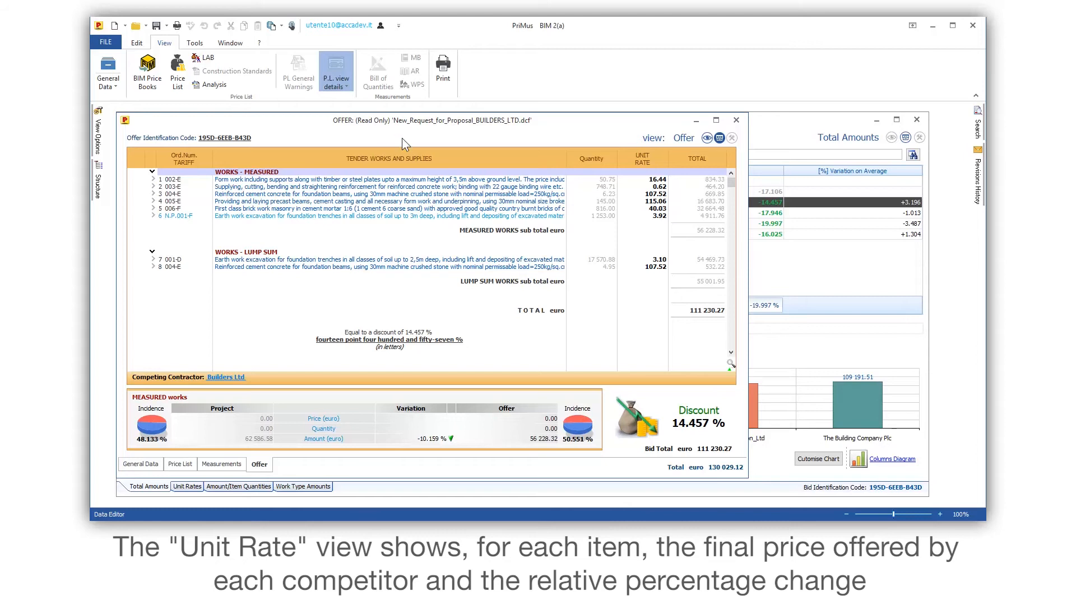
click(737, 121)
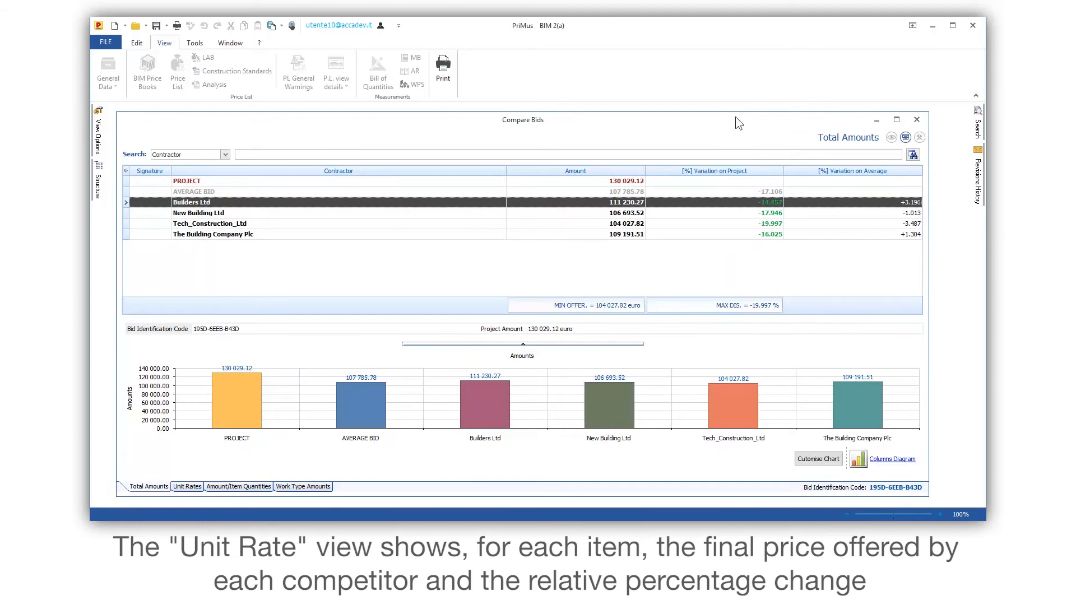
click(187, 487)
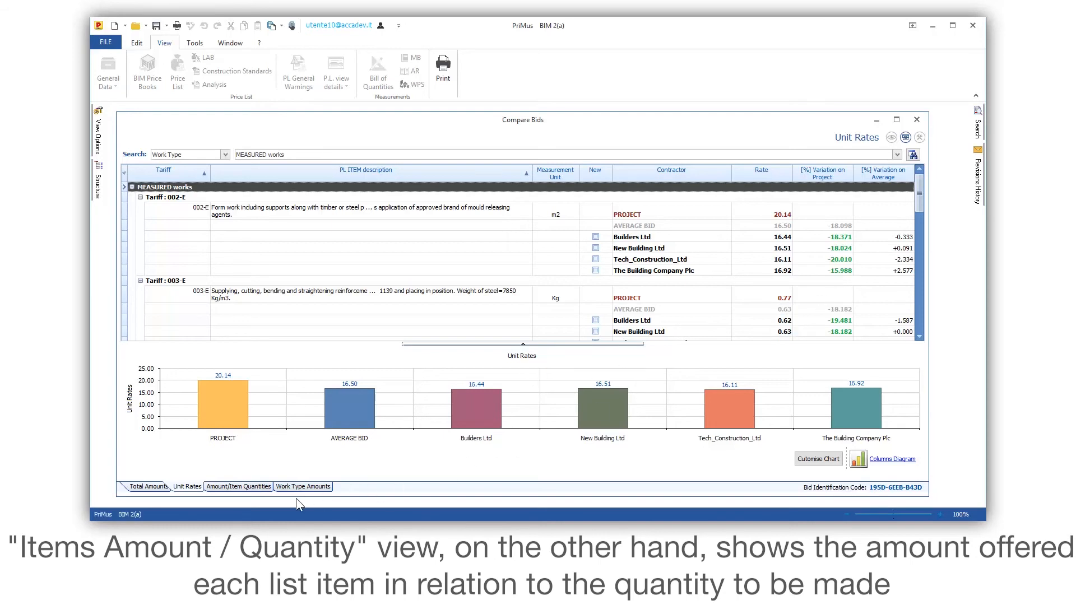
- Show the Amount/Item Quantities comparison and examine the Builders Ltd quantity for item nr. 4 and the added item N.P.001-F
click(236, 486)
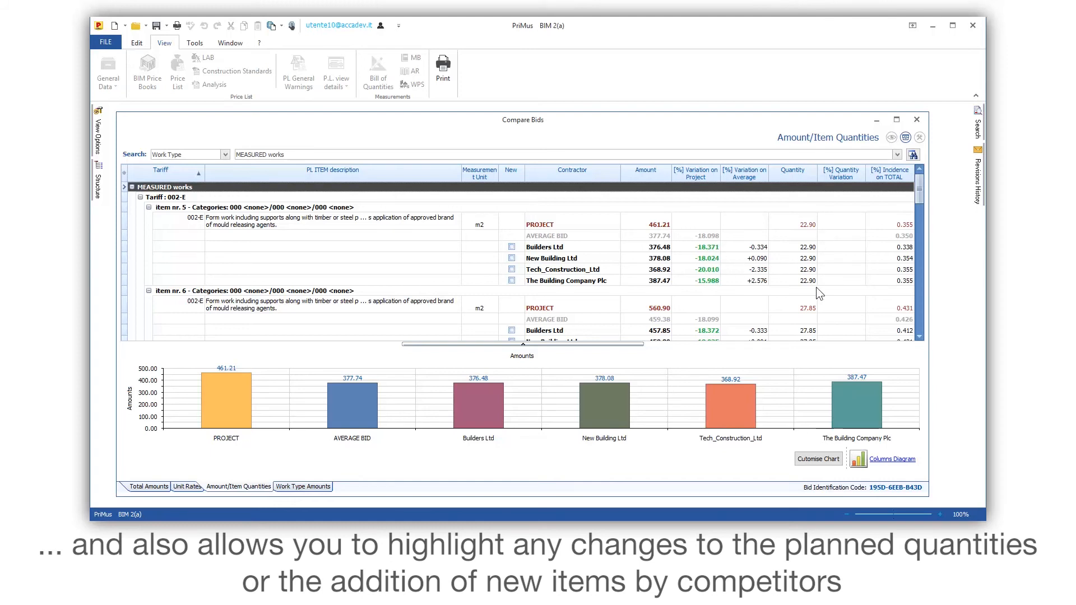
drag(917, 190, 918, 240)
click(811, 274)
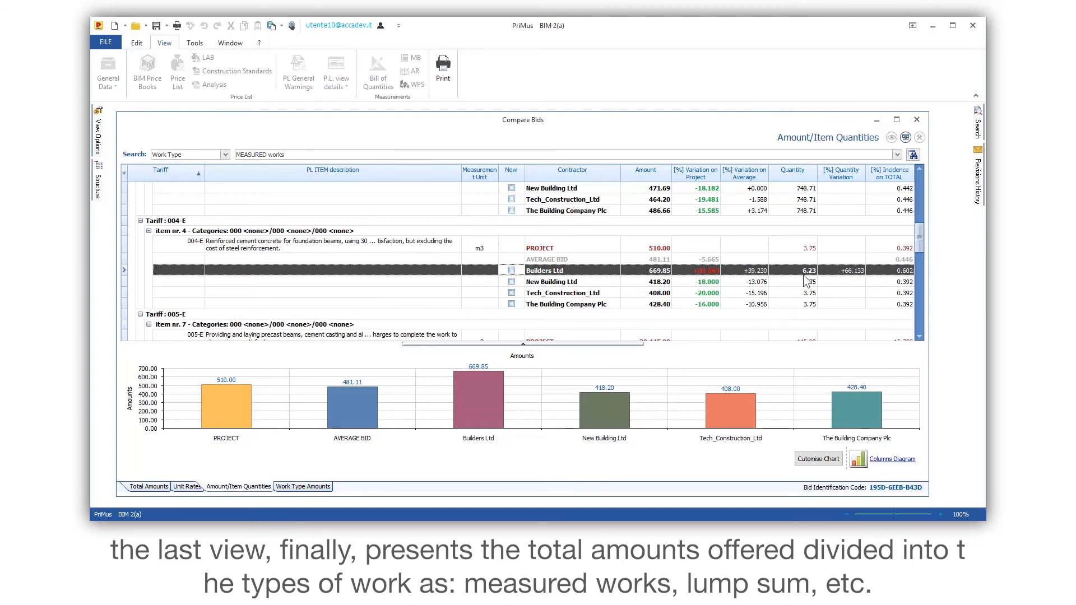
drag(917, 238, 916, 281)
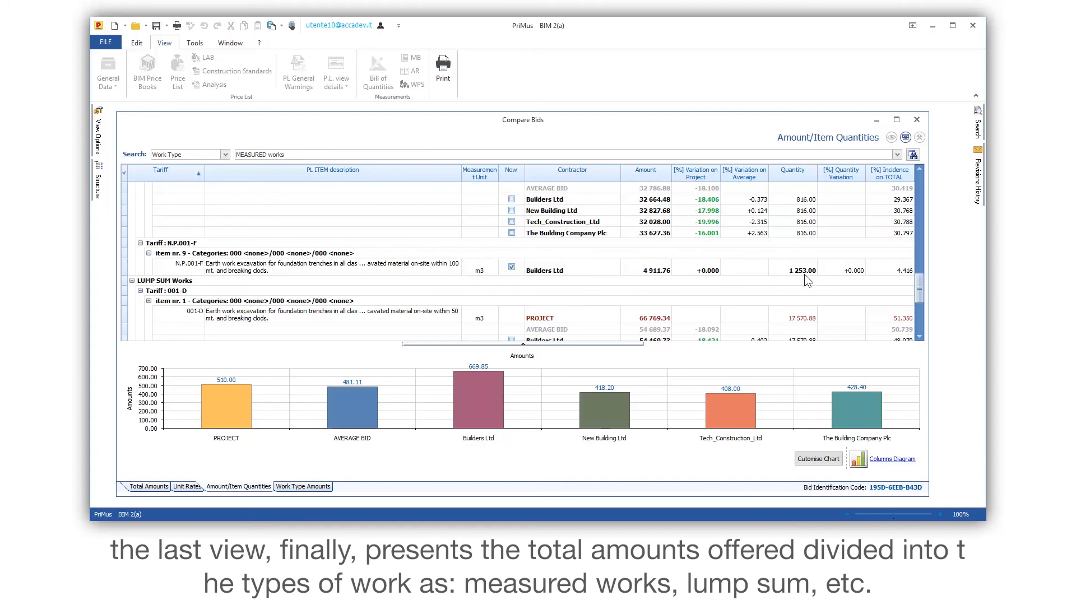
- Show the Work Type Amounts comparison, and collapse and re-expand its MEASURED works and LUMP SUM Works groups
click(309, 486)
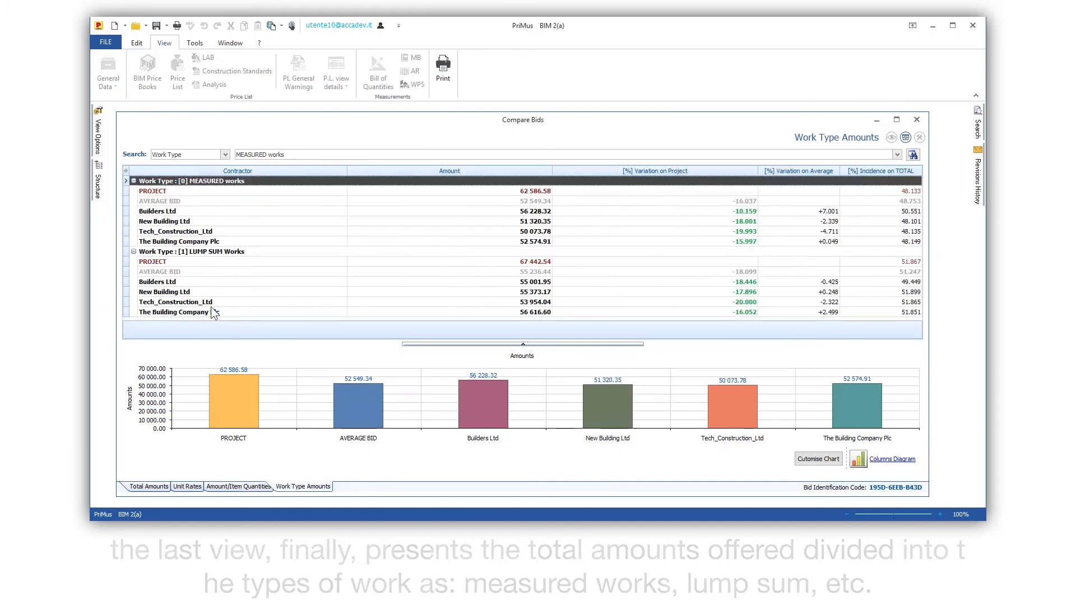
click(134, 251)
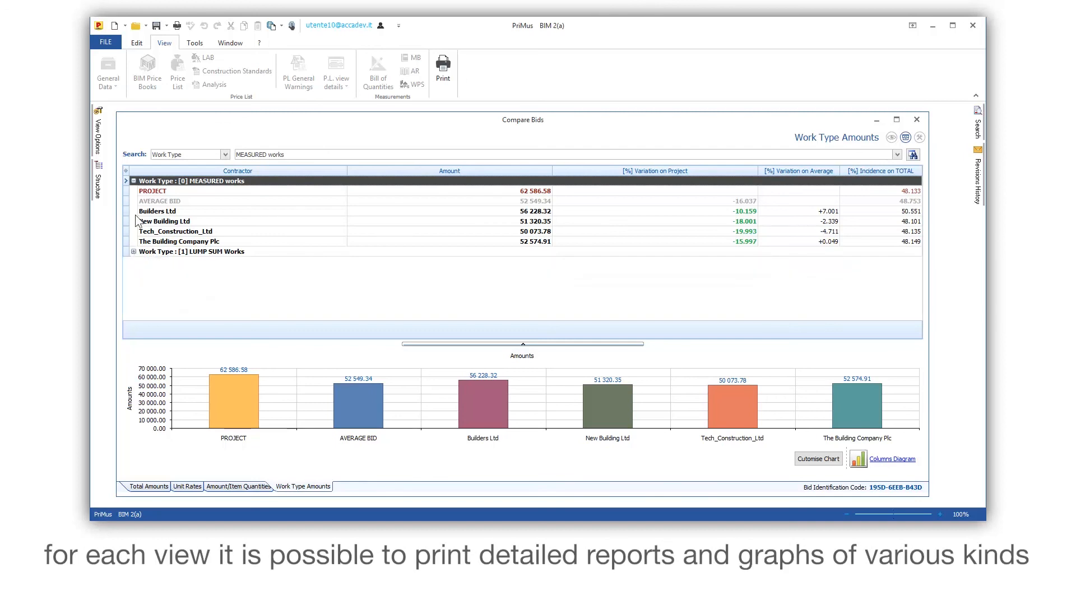
click(134, 181)
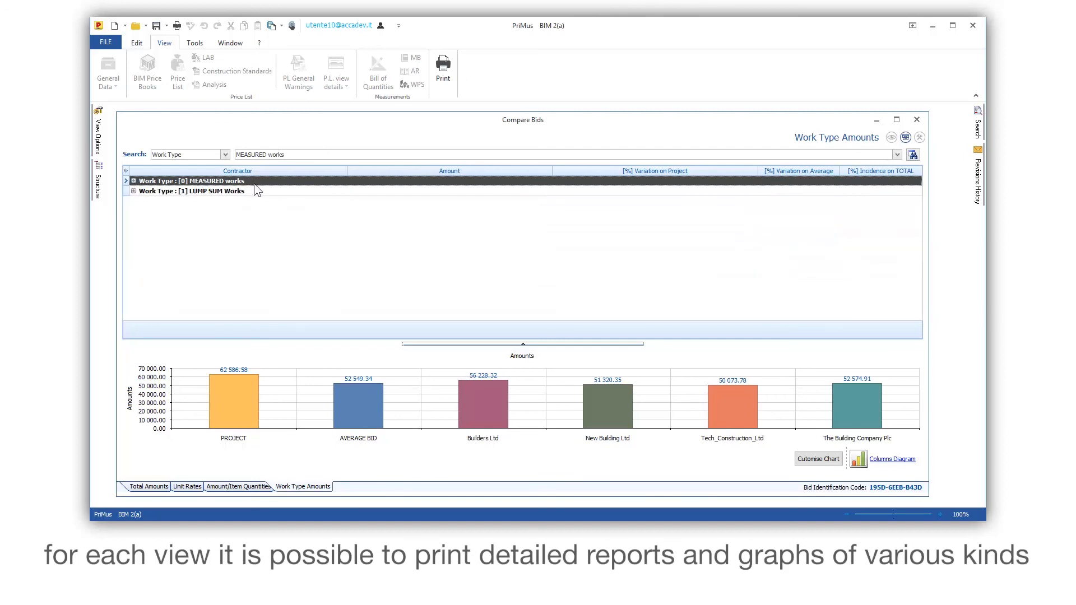
click(133, 191)
click(134, 181)
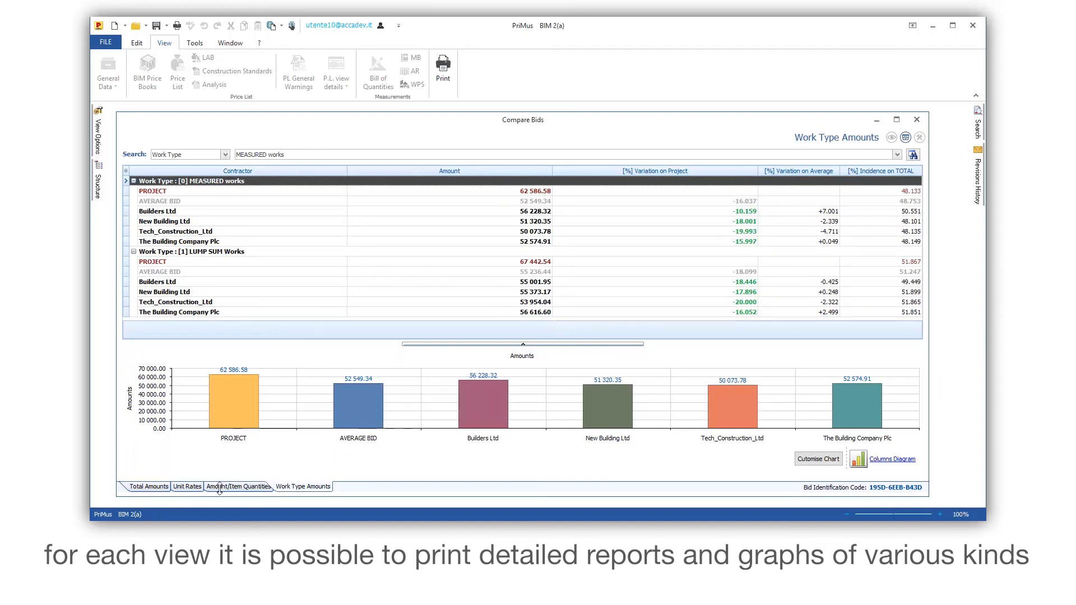
- Return to the Unit Rates comparison of the contractors' bids
click(190, 487)
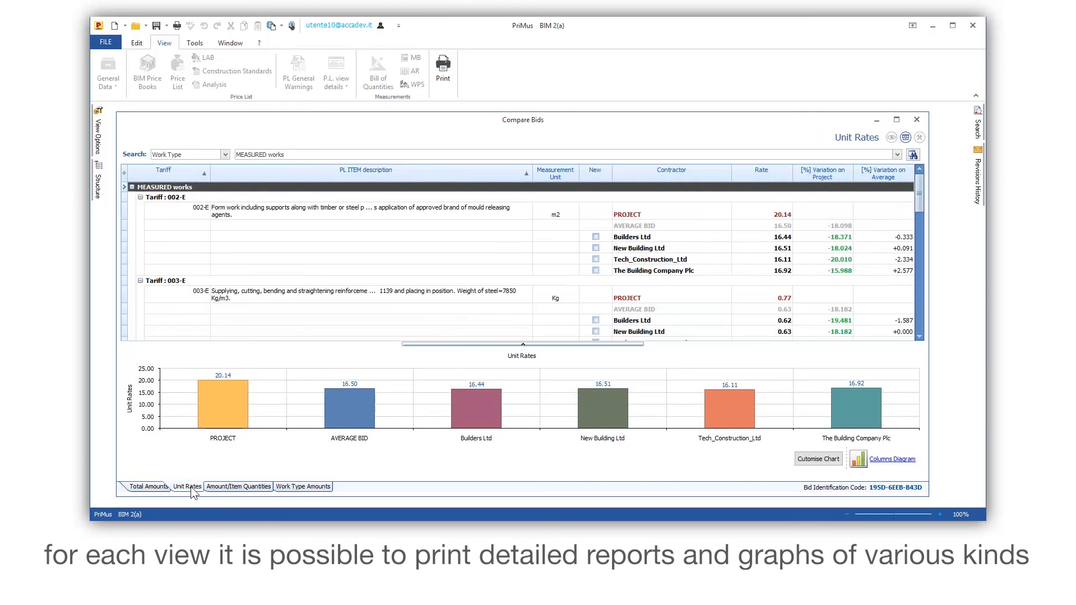